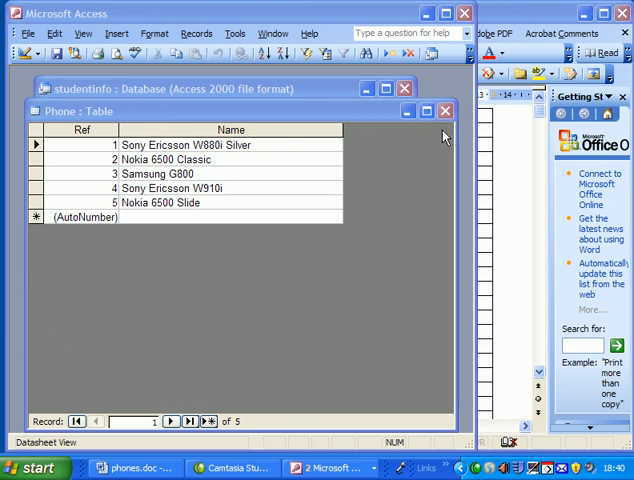
Step: Close the Phone table to return to the studentinfo database window
click(447, 113)
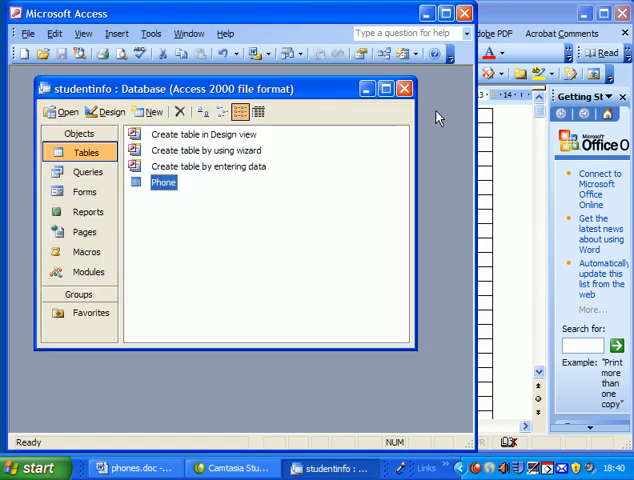
Step: Start a new table in Design view with a Name text field of size 20
double_click(188, 136)
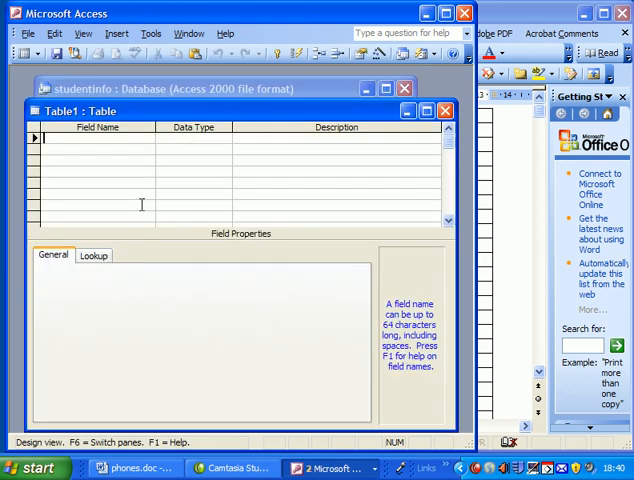
text(Name)
key(Tab)
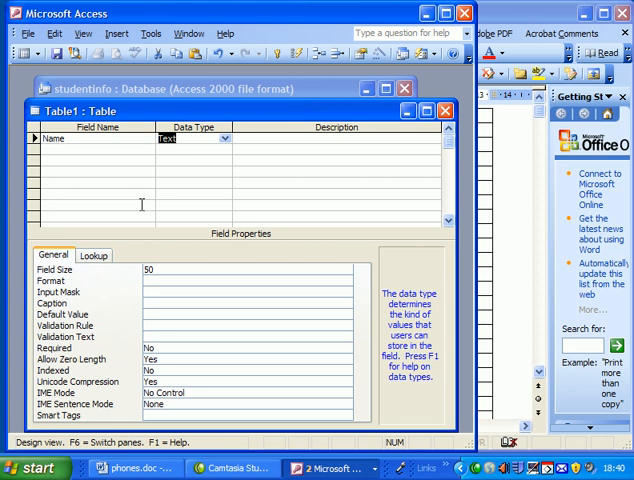
click(160, 269)
double_click(150, 269)
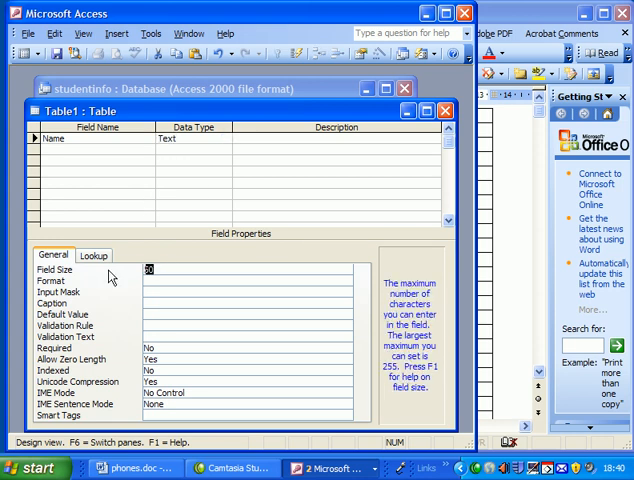
text(20)
Step: Add a second field PhoneRef with the Number data type
click(72, 148)
text(PhoneRef)
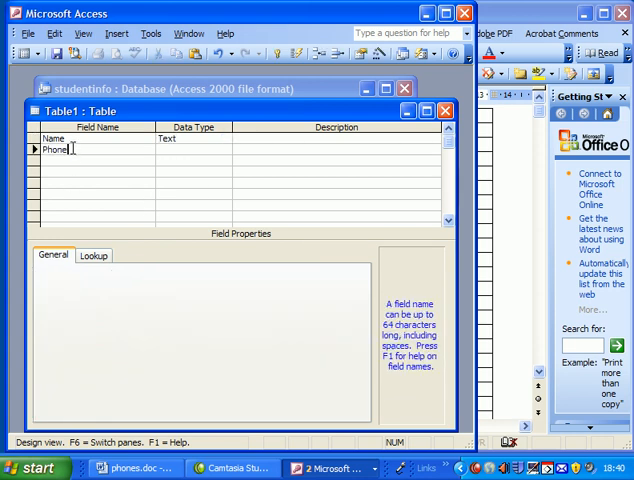
click(200, 149)
click(226, 150)
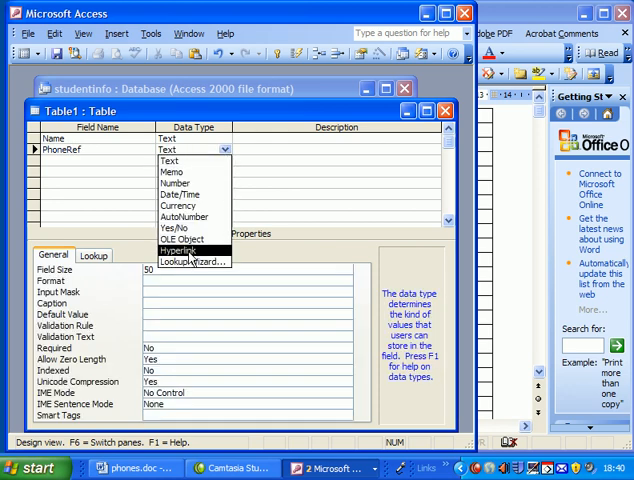
click(176, 183)
click(122, 161)
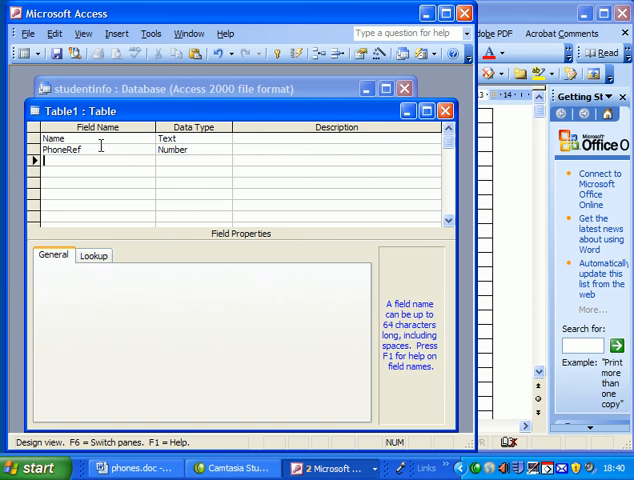
Step: Save the new table design as Student without creating a primary key
click(446, 110)
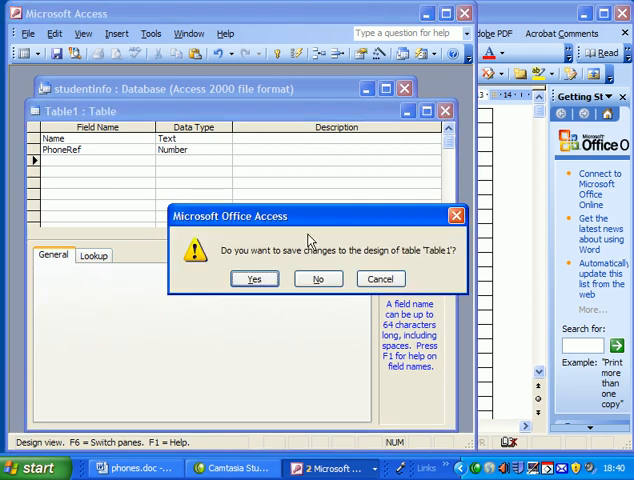
click(254, 279)
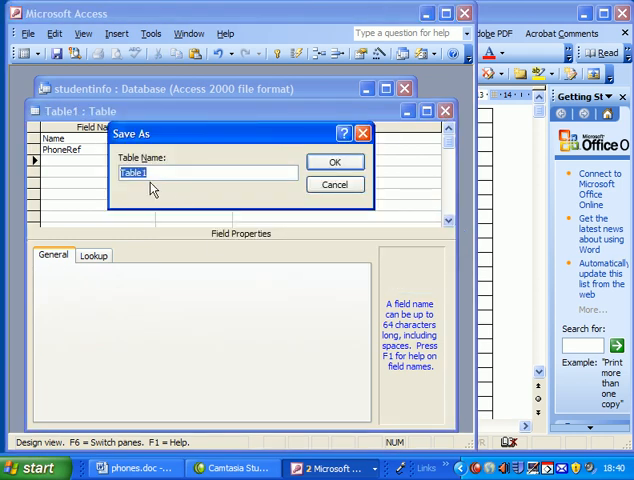
drag(175, 134, 187, 148)
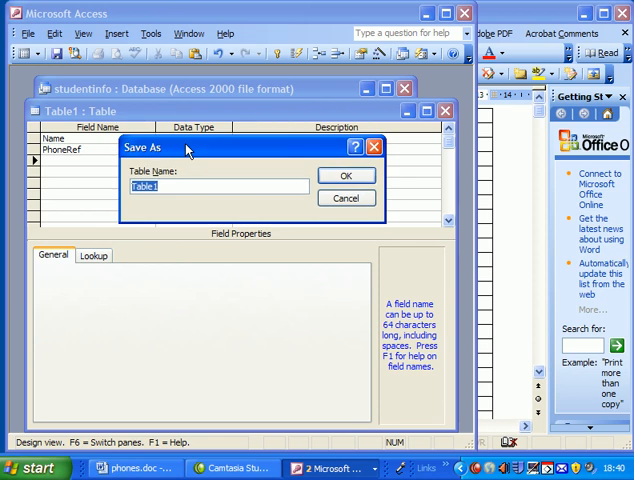
text(Student)
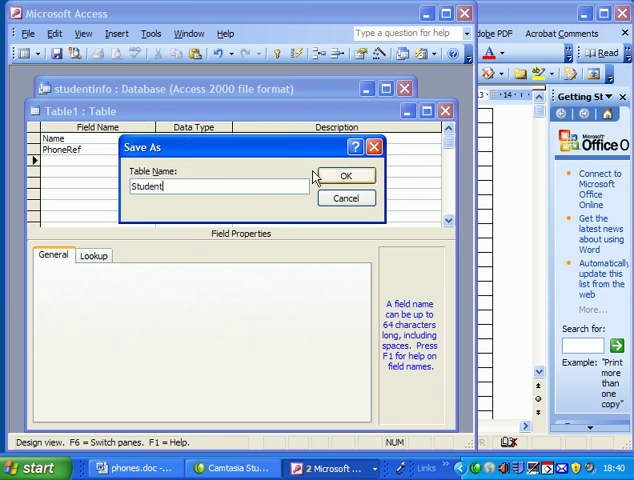
click(346, 176)
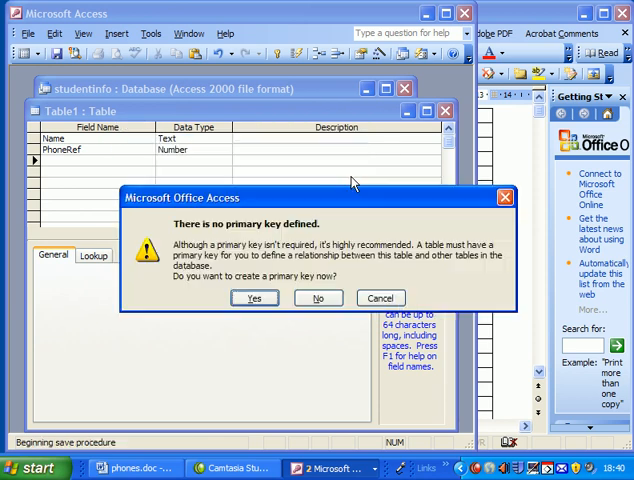
click(330, 301)
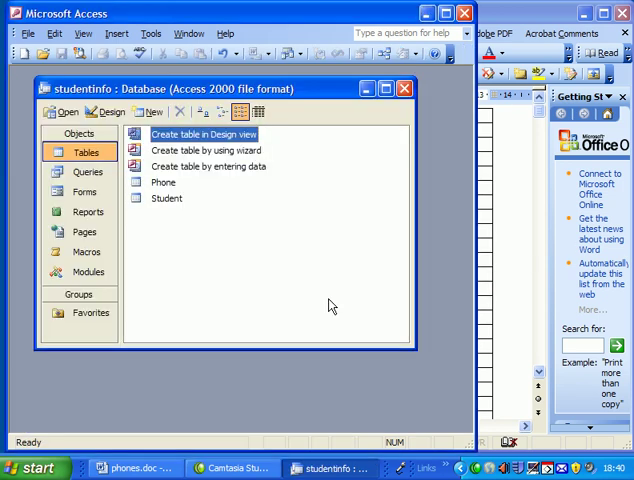
Step: Open the Student table as an empty datasheet for data entry
click(165, 198)
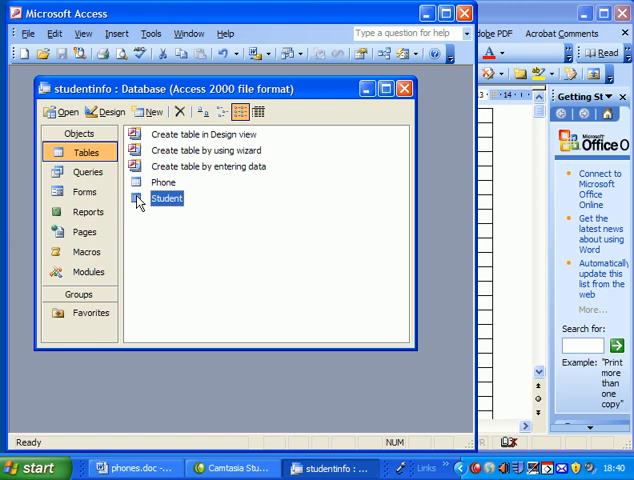
double_click(141, 200)
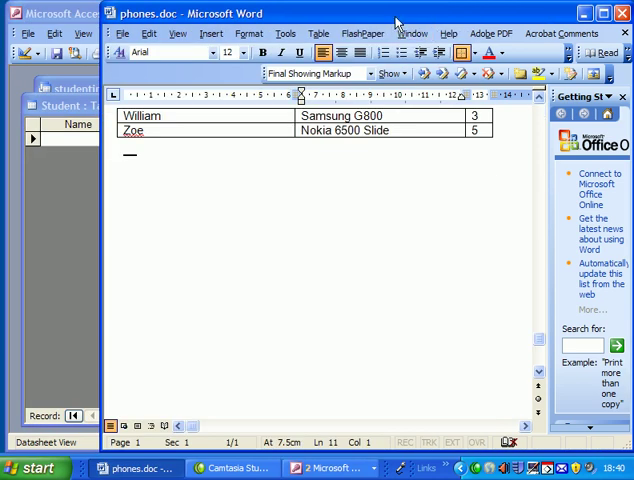
Step: Arrange the Word phone list beside Access and widen the Student table's Name column
double_click(400, 21)
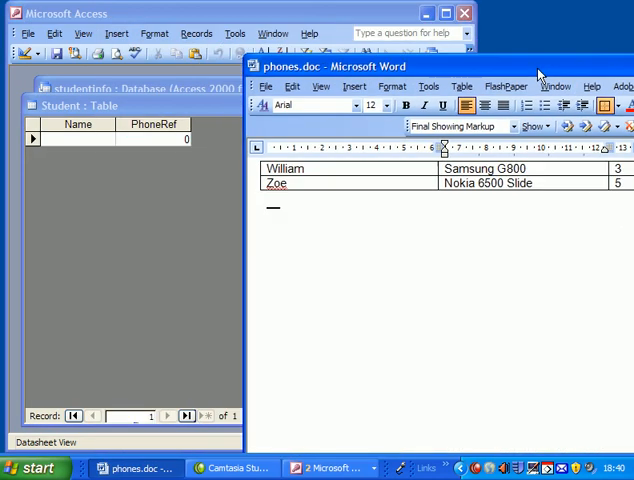
click(428, 270)
key(ctrl+Home)
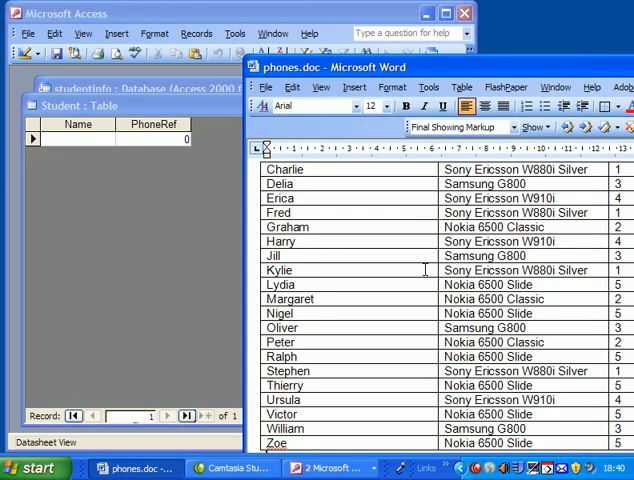
drag(409, 67, 460, 6)
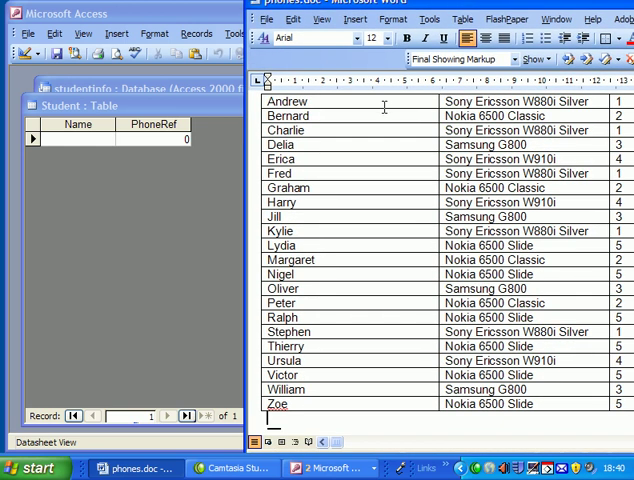
click(310, 101)
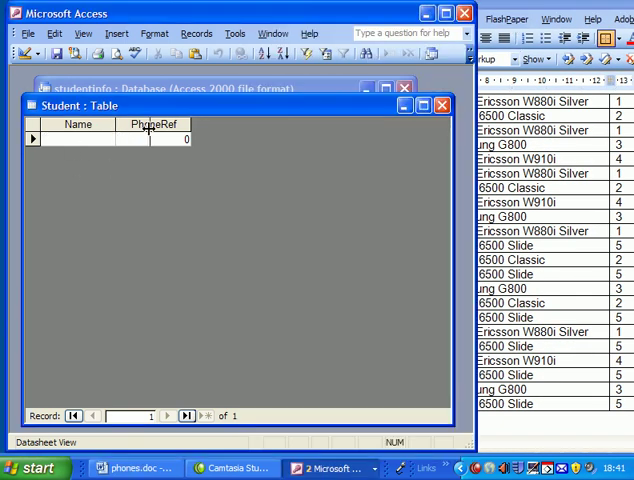
drag(117, 126, 150, 126)
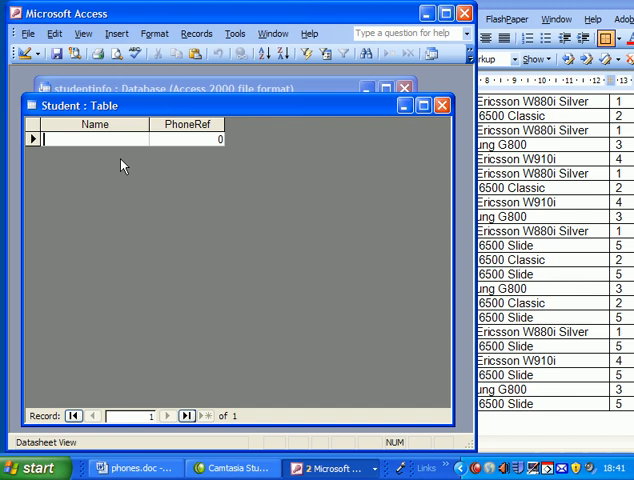
click(502, 14)
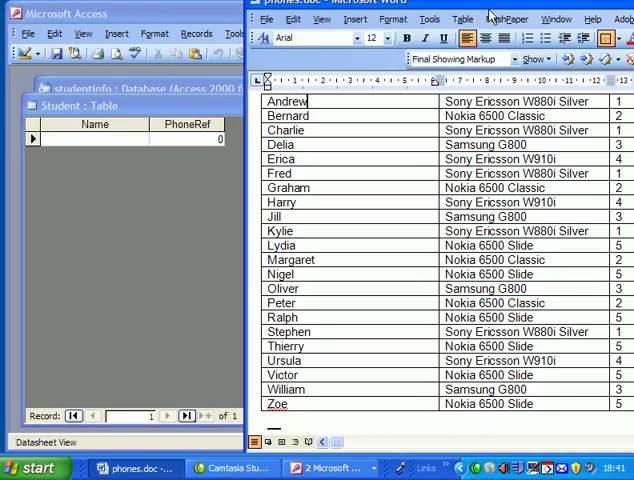
click(218, 17)
Step: Narrow the Word window and its names column, then select the first name Andrew
drag(600, 12, 508, 10)
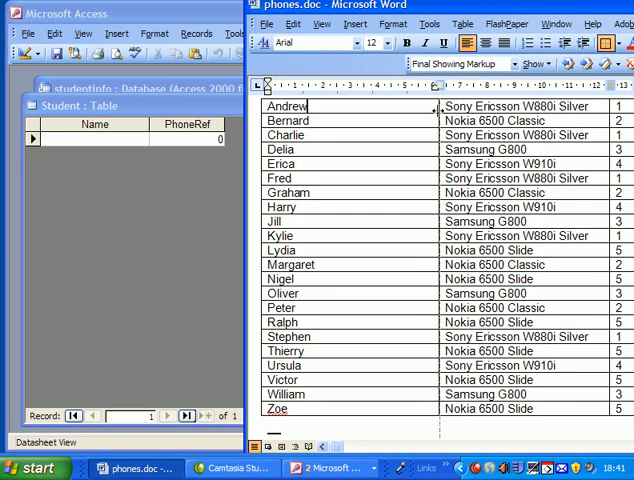
drag(437, 118, 457, 110)
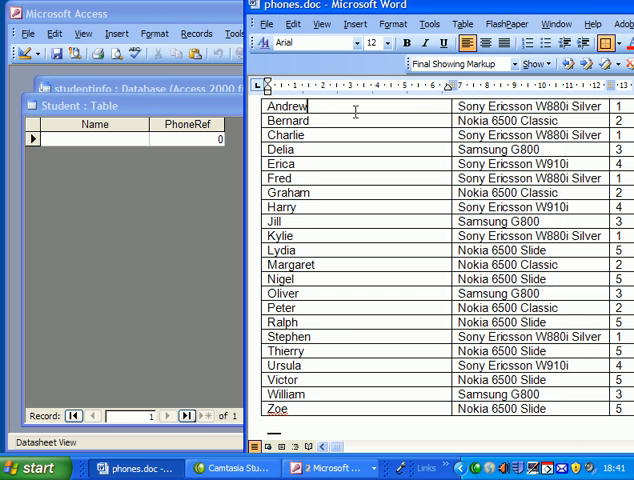
drag(258, 120, 324, 120)
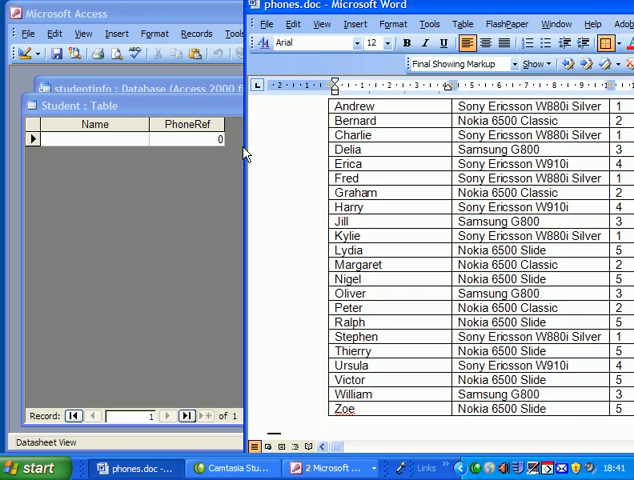
click(245, 153)
click(413, 169)
mouse_move(248, 205)
mouse_down()
mouse_move(292, 192)
mouse_move(249, 141)
mouse_up()
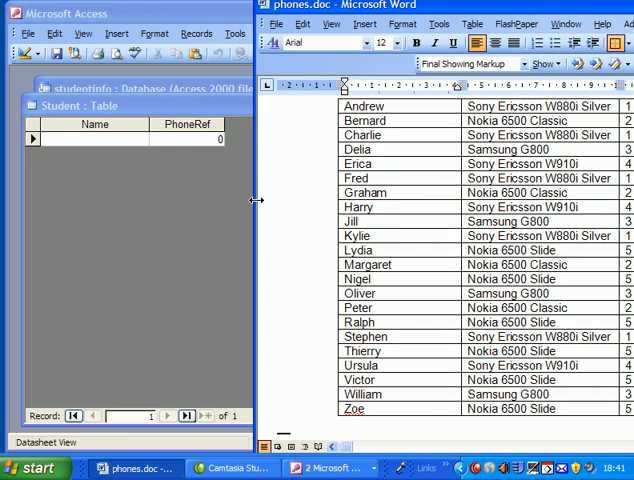
click(372, 107)
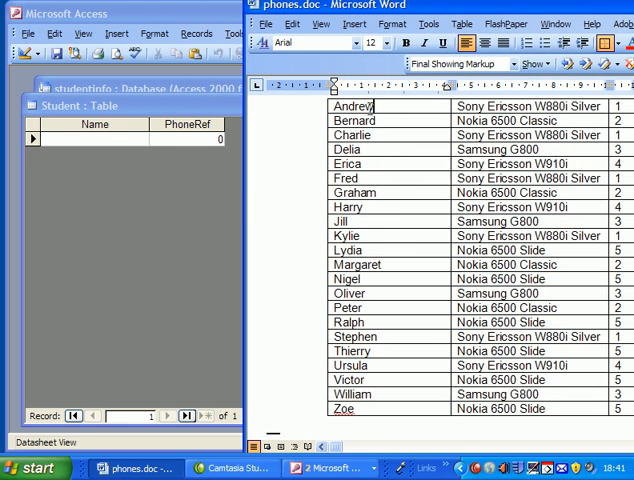
double_click(355, 107)
Step: Copy Andrew and Bernard into the Student table with phone refs 1 and 2
key(ctrl+c)
click(93, 139)
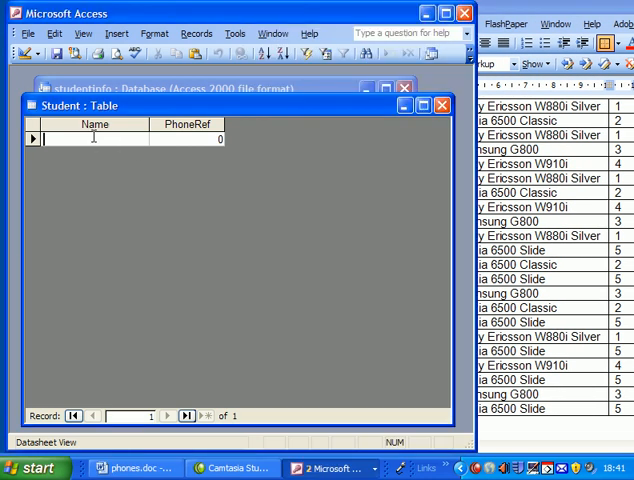
key(ctrl+v)
click(183, 141)
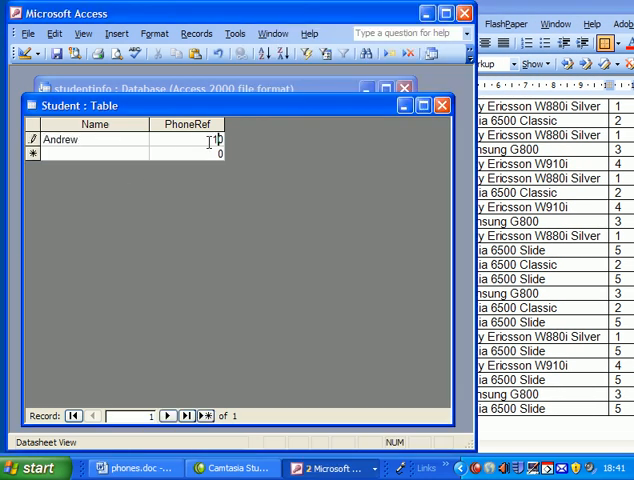
text(1)
key(Down)
key(alt+Tab)
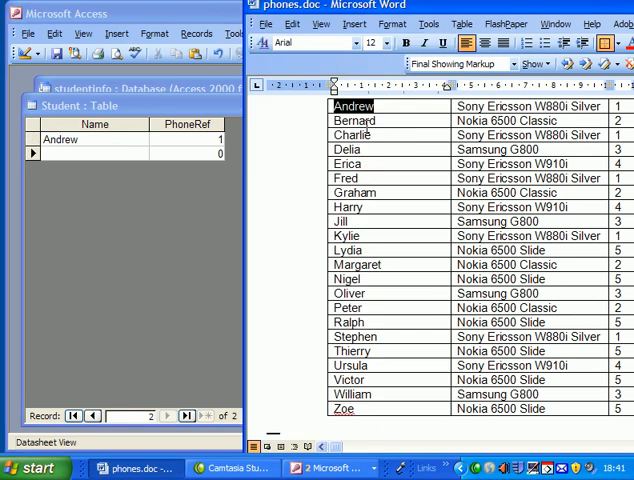
double_click(355, 120)
key(ctrl+c)
key(alt+Tab)
click(116, 147)
key(ctrl+v)
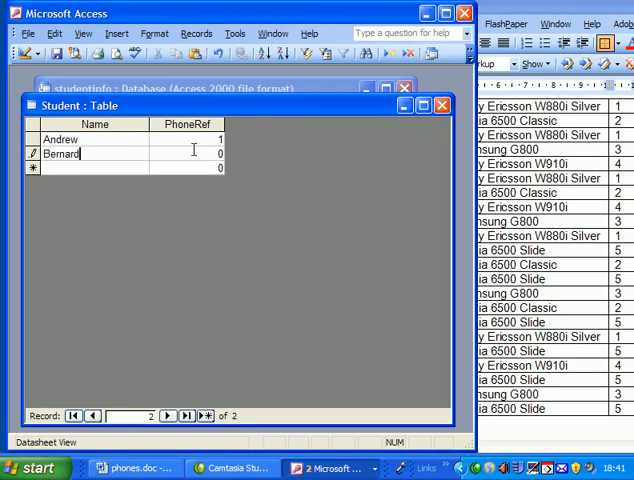
key(Down)
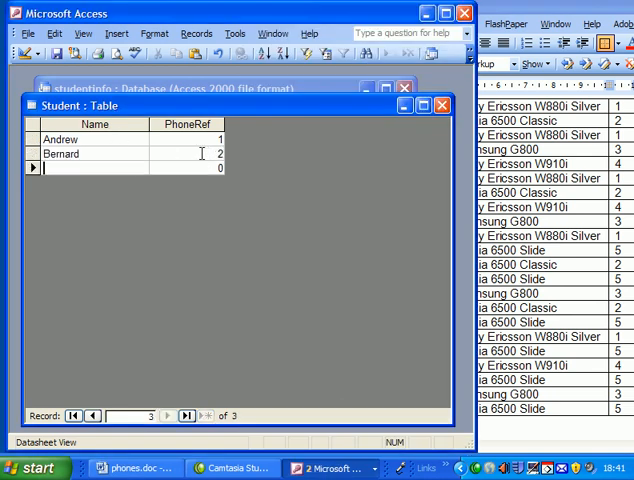
Step: Copy Charlie and Delia into the Student table with phone refs 1 and 3
key(alt+Tab)
double_click(352, 134)
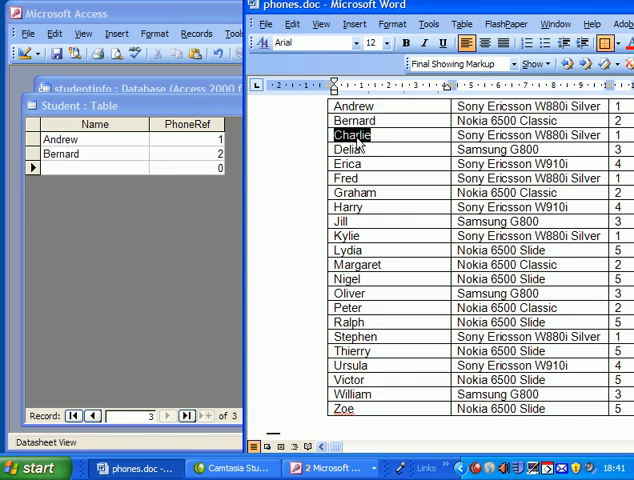
key(ctrl+c)
key(alt+Tab)
click(95, 166)
key(ctrl+v)
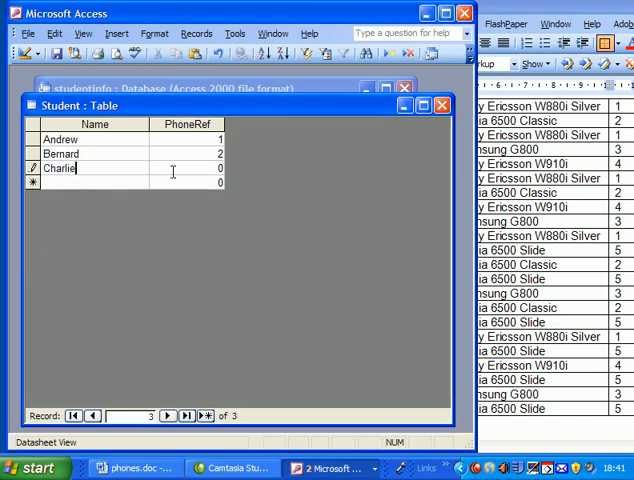
click(194, 164)
key(Down)
key(alt+Tab)
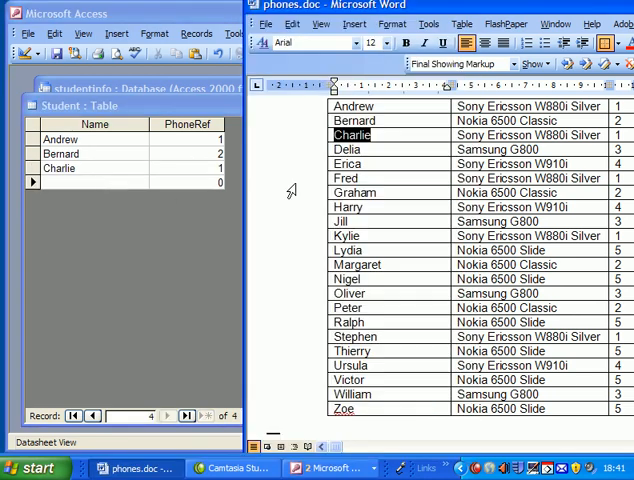
double_click(347, 149)
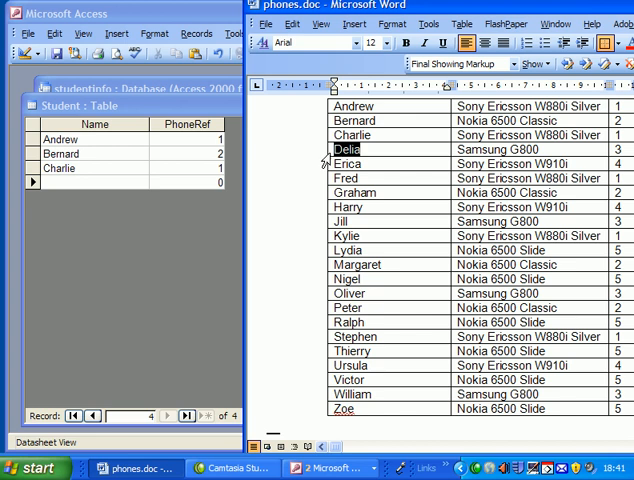
click(115, 182)
key(ctrl+v)
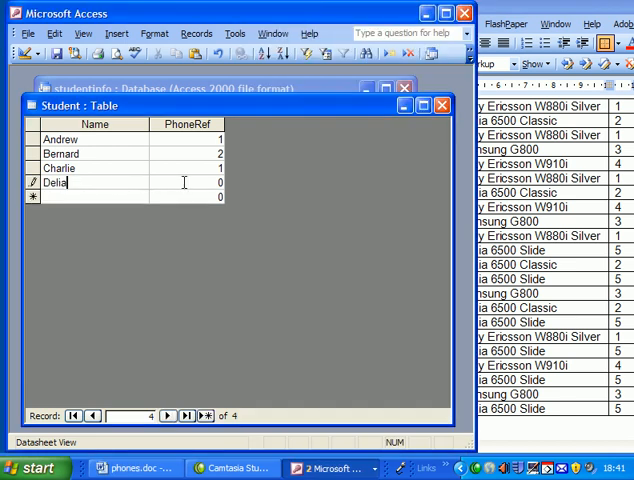
click(335, 178)
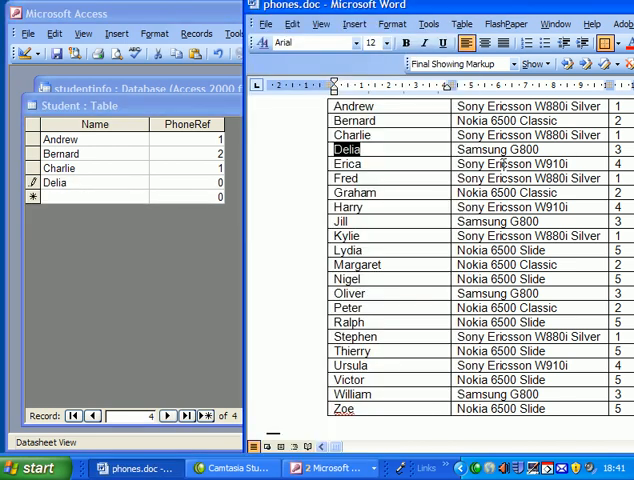
click(193, 184)
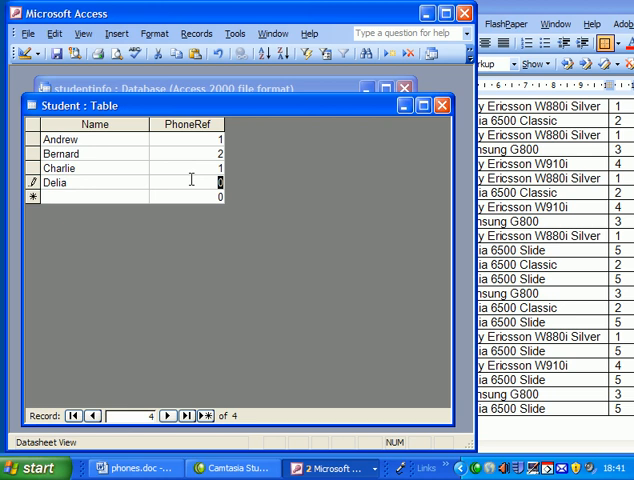
text(3)
key(Down)
Step: Copy Erica into the Student table and check her phone ref of 4 from the Word list
key(alt+Tab)
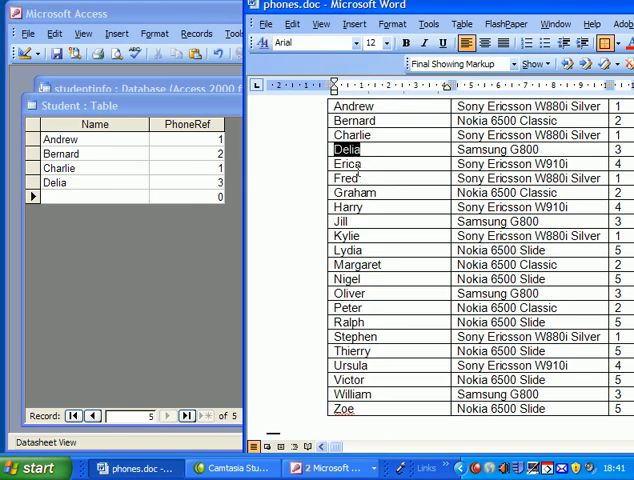
double_click(348, 165)
key(ctrl+c)
click(100, 197)
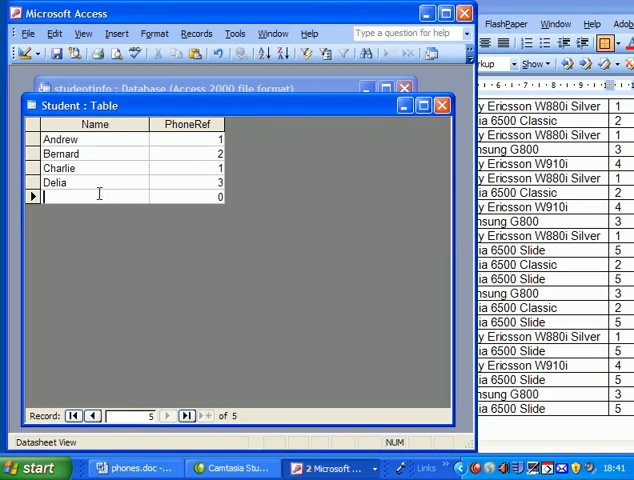
key(ctrl+v)
click(621, 198)
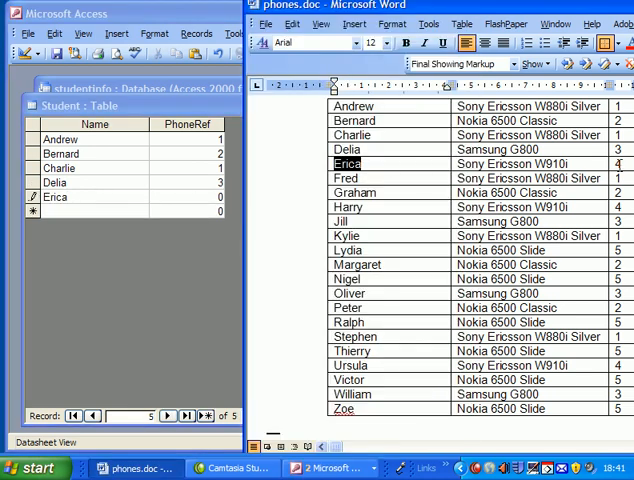
drag(619, 165, 605, 172)
key(ctrl+c)
click(100, 197)
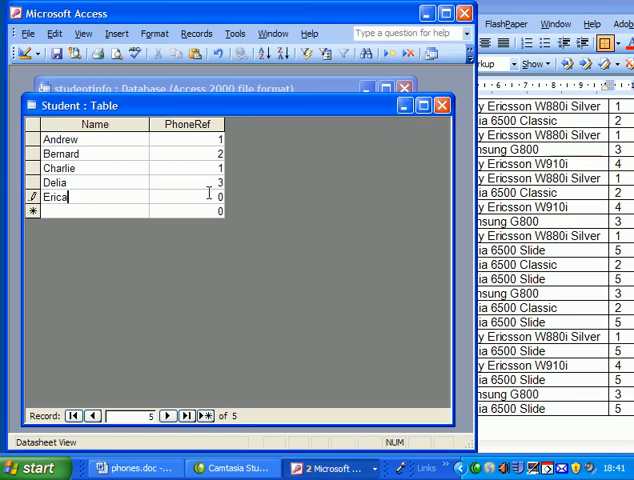
click(210, 197)
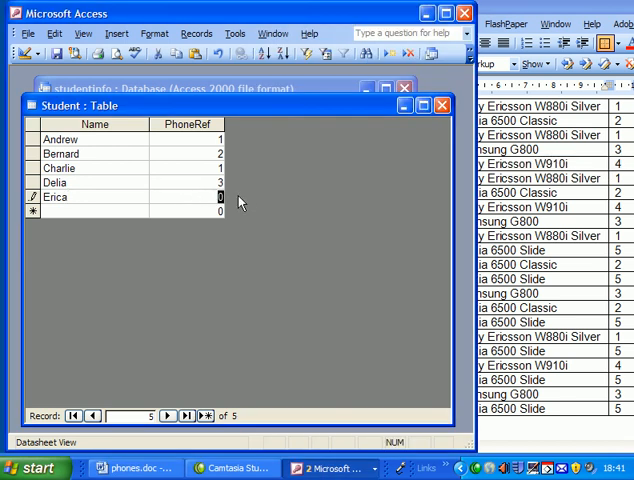